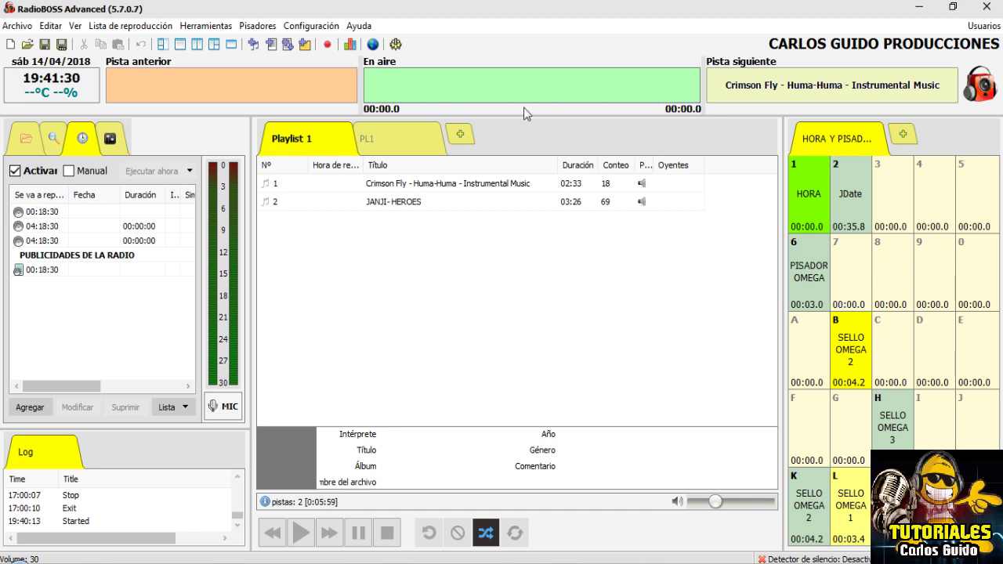
- Add a new playlist tab beside PL1
{"action": "left_click", "coordinate": [461, 135]}
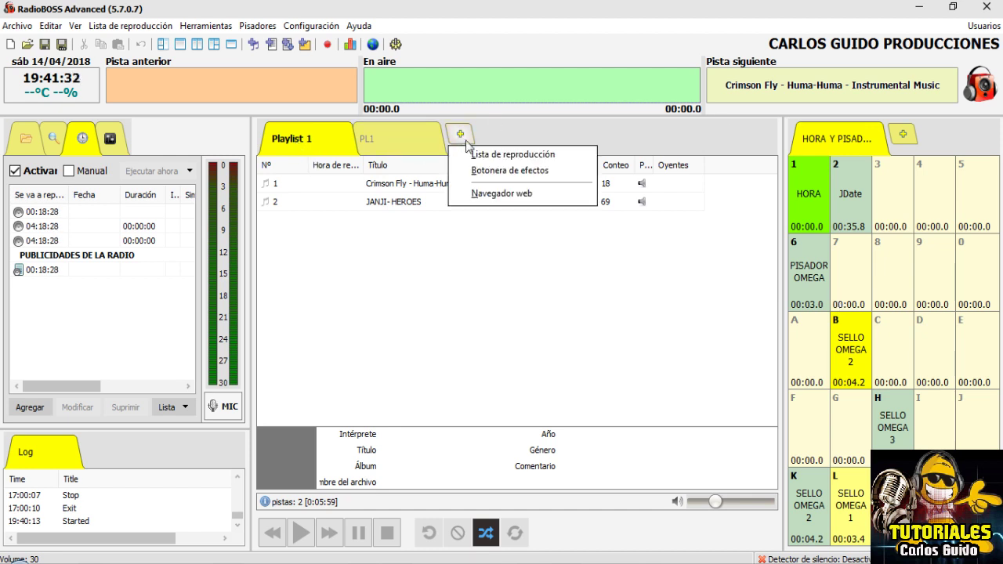
{"action": "left_click", "coordinate": [509, 154]}
{"action": "left_click", "coordinate": [527, 307]}
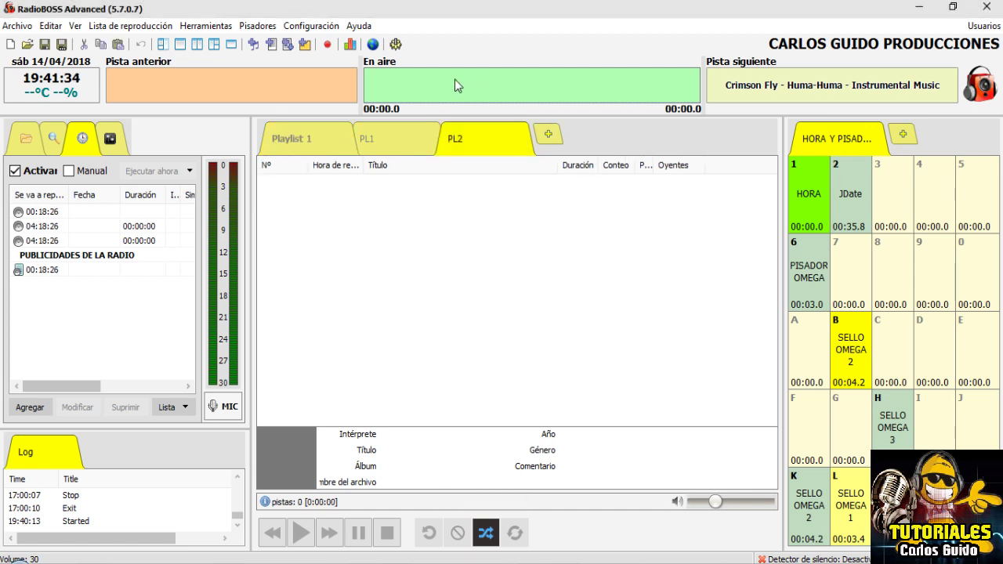
- View the PL1 and PL2 playlists and return to Playlist 1
{"action": "left_click", "coordinate": [401, 137]}
{"action": "left_click", "coordinate": [305, 141]}
{"action": "left_click", "coordinate": [419, 139]}
{"action": "left_click", "coordinate": [488, 141]}
{"action": "left_click", "coordinate": [298, 141]}
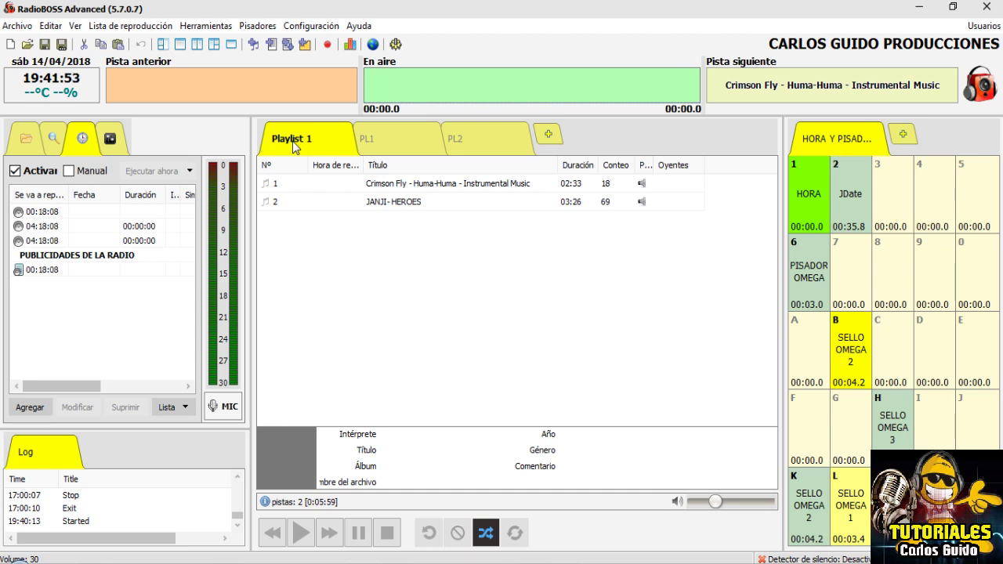
- In the style preferences, set the Pista anterior colour to the basic orange
{"action": "left_click", "coordinate": [316, 28]}
{"action": "left_click", "coordinate": [337, 227]}
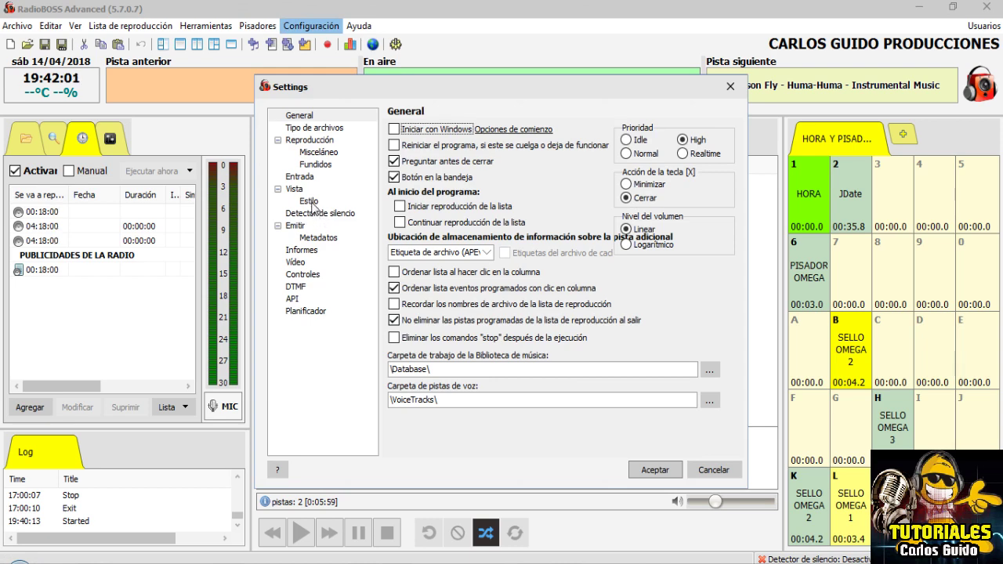
{"action": "left_click", "coordinate": [311, 203]}
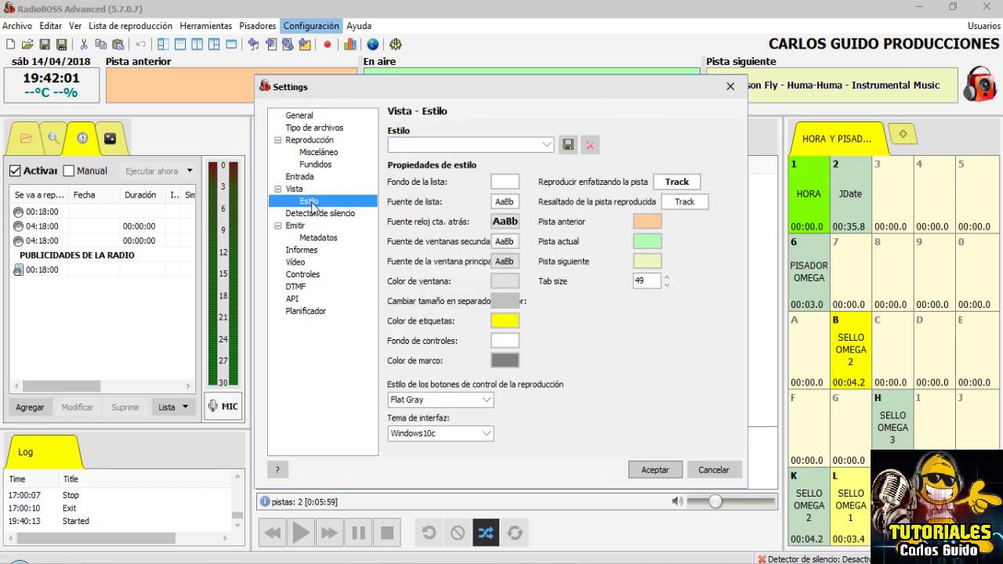
{"action": "left_click", "coordinate": [647, 223]}
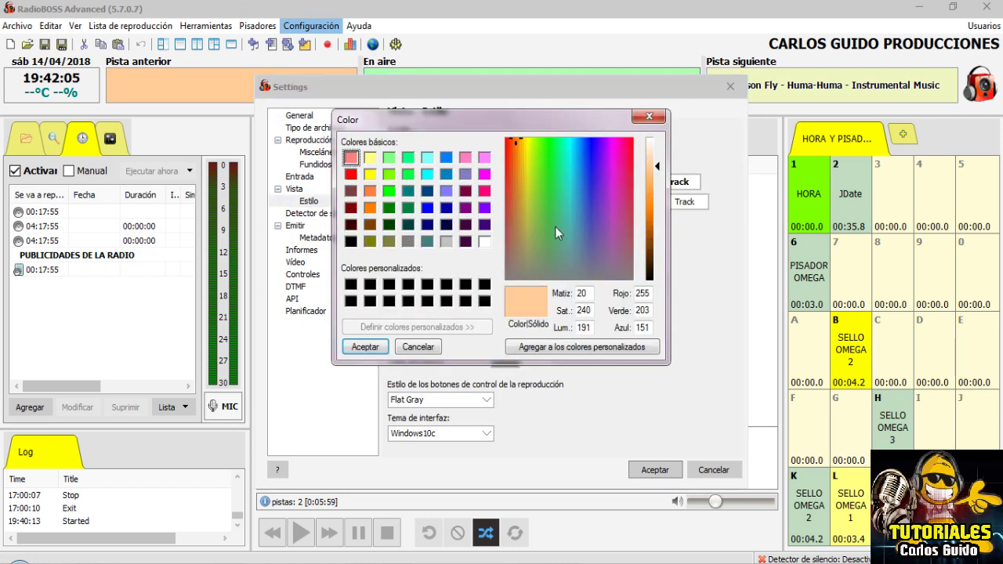
{"action": "left_click", "coordinate": [370, 190]}
{"action": "left_click", "coordinate": [363, 345]}
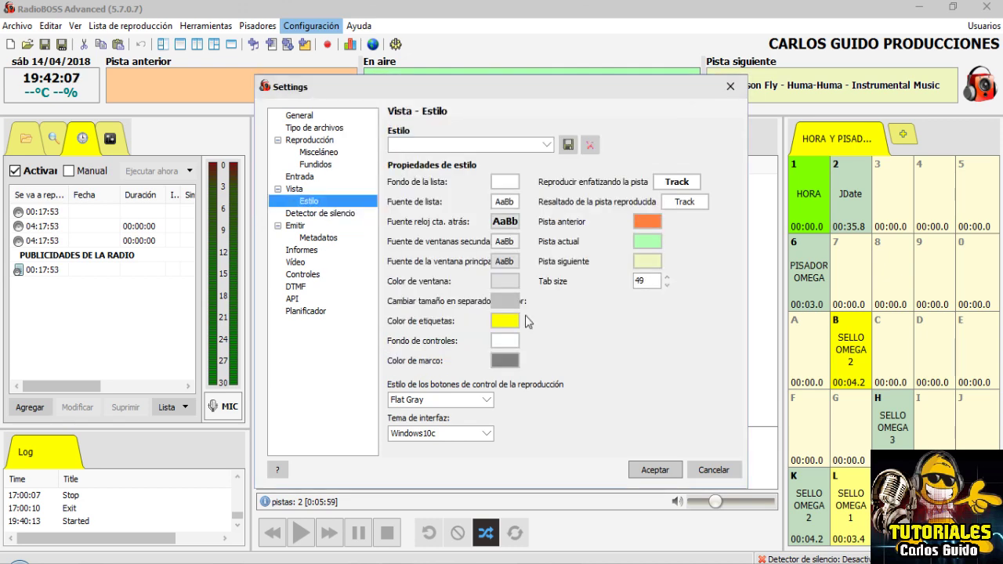
- Set the Pista actual colour to bright green and the Pista siguiente colour to bright yellow
{"action": "left_click", "coordinate": [649, 246]}
{"action": "left_click", "coordinate": [392, 193]}
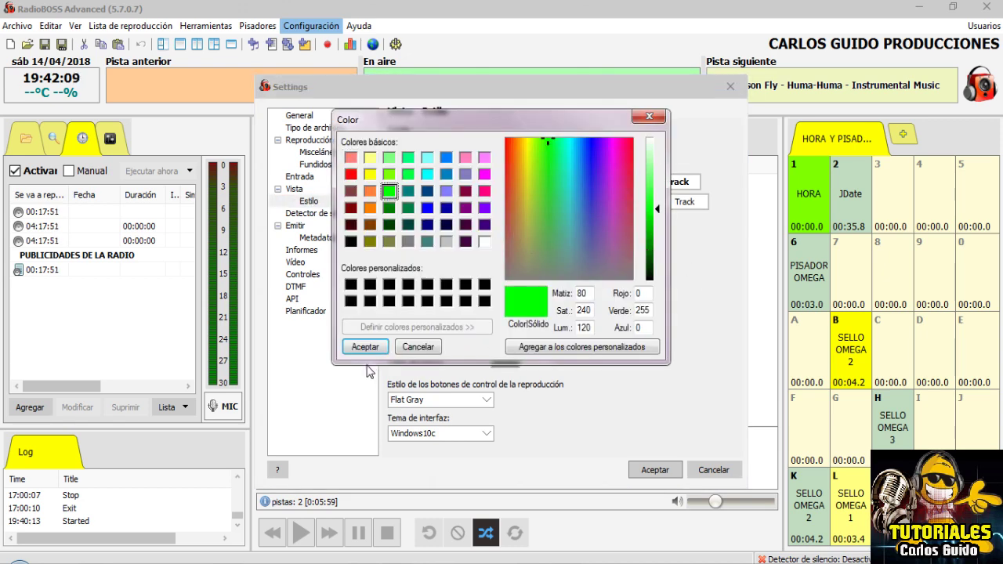
{"action": "left_click", "coordinate": [364, 346]}
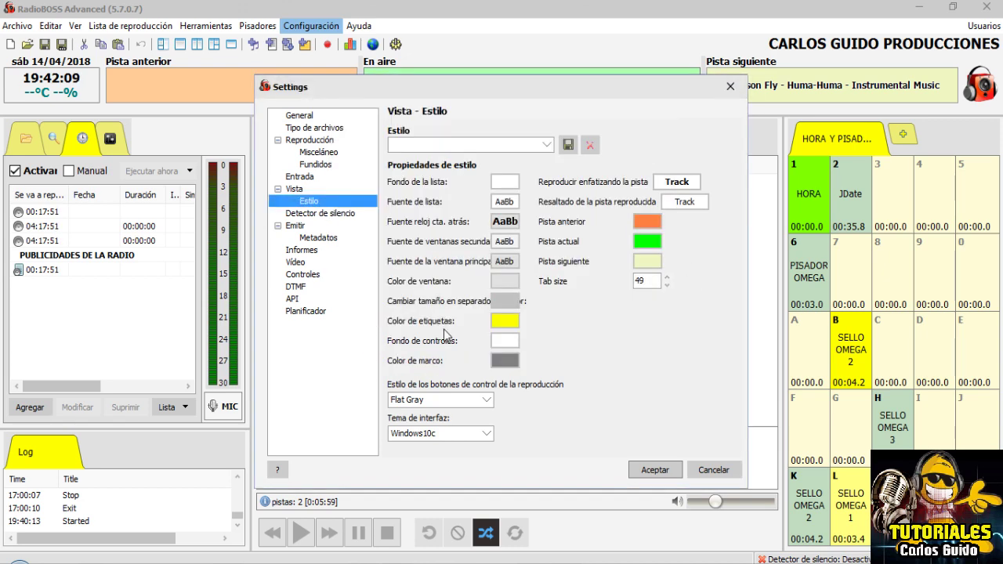
{"action": "left_click", "coordinate": [651, 263]}
{"action": "left_click", "coordinate": [370, 174]}
{"action": "left_click", "coordinate": [363, 346]}
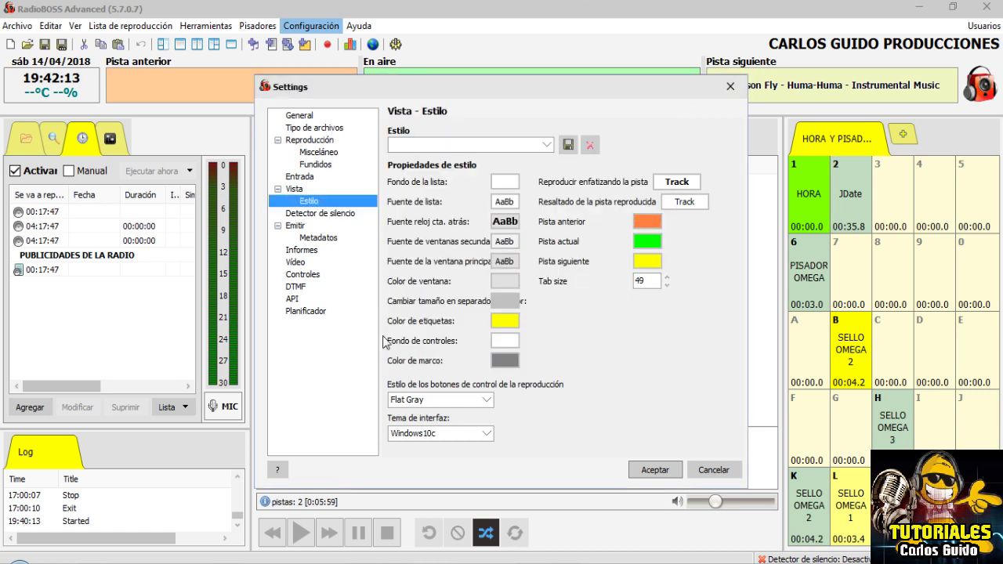
- Set the Tab size to 50 and apply the style settings
{"action": "left_click", "coordinate": [667, 287]}
{"action": "left_click", "coordinate": [667, 287]}
{"action": "left_click", "coordinate": [667, 287]}
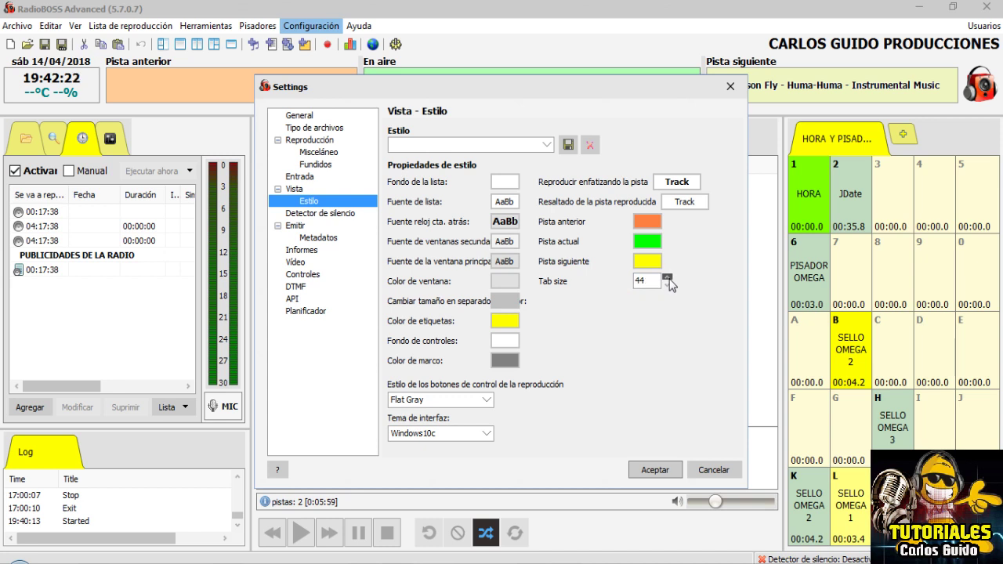
{"action": "left_click", "coordinate": [668, 278]}
{"action": "left_click", "coordinate": [668, 277]}
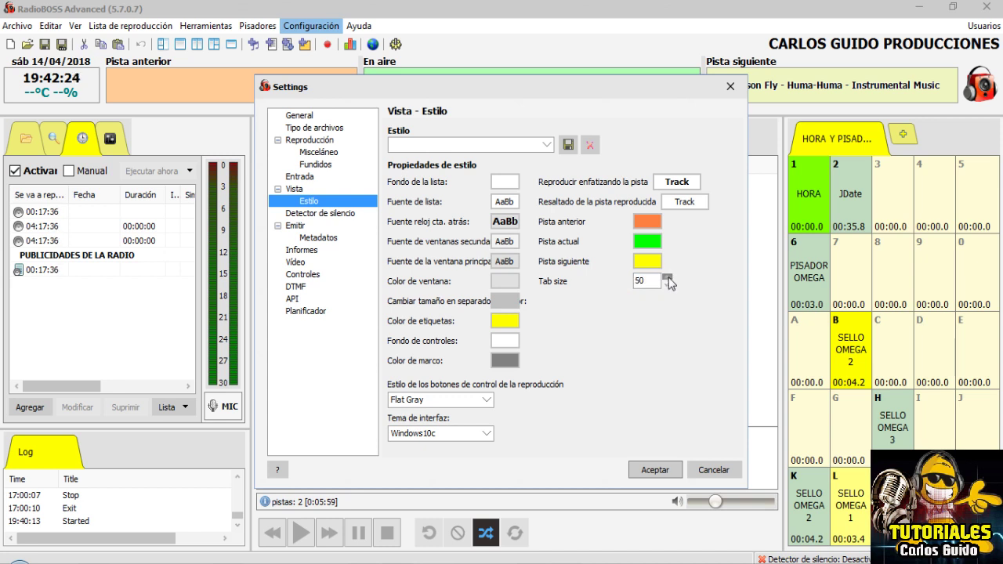
{"action": "left_click", "coordinate": [653, 470]}
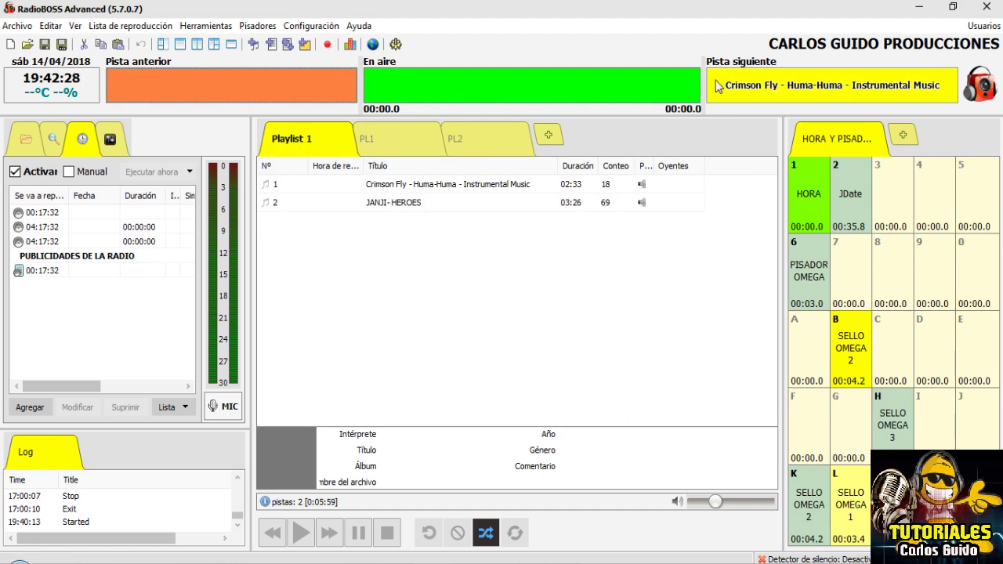
- Switch between the PL1, PL2 and Playlist 1 tabs to inspect the applied tab size
{"action": "left_click", "coordinate": [377, 145]}
{"action": "left_click", "coordinate": [509, 143]}
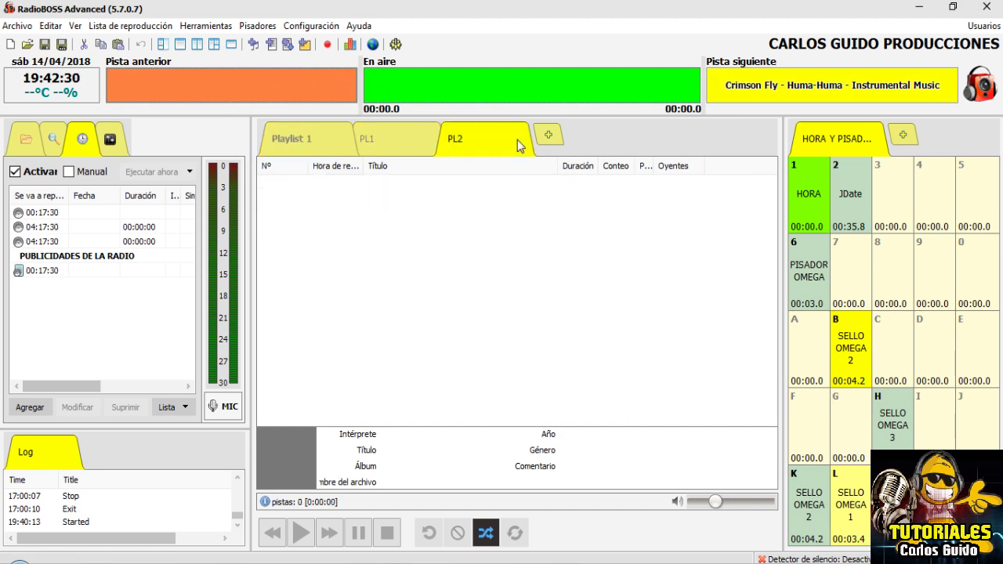
{"action": "left_click", "coordinate": [410, 146]}
{"action": "left_click", "coordinate": [290, 141]}
{"action": "left_click", "coordinate": [377, 147]}
{"action": "left_click", "coordinate": [444, 147]}
{"action": "left_click", "coordinate": [301, 148]}
- Reduce the Tab size in the style preferences and apply it
{"action": "left_click", "coordinate": [322, 27]}
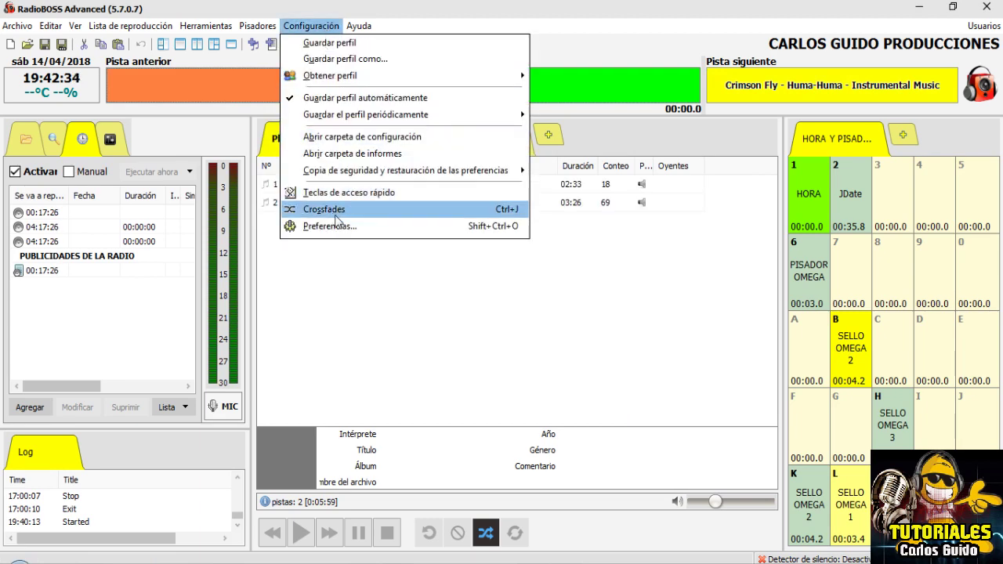
{"action": "left_click", "coordinate": [333, 227]}
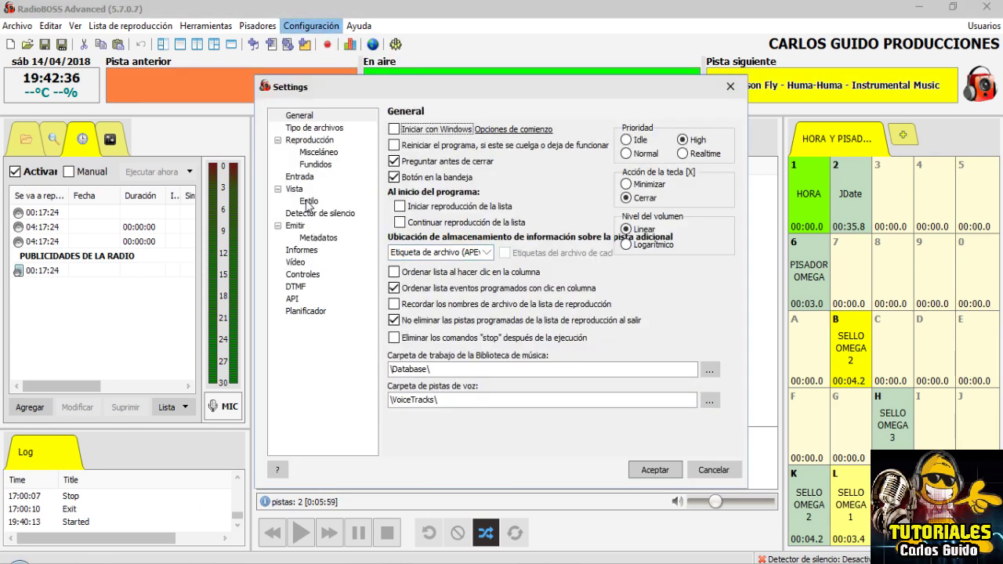
{"action": "left_click", "coordinate": [309, 201]}
{"action": "left_click", "coordinate": [667, 285]}
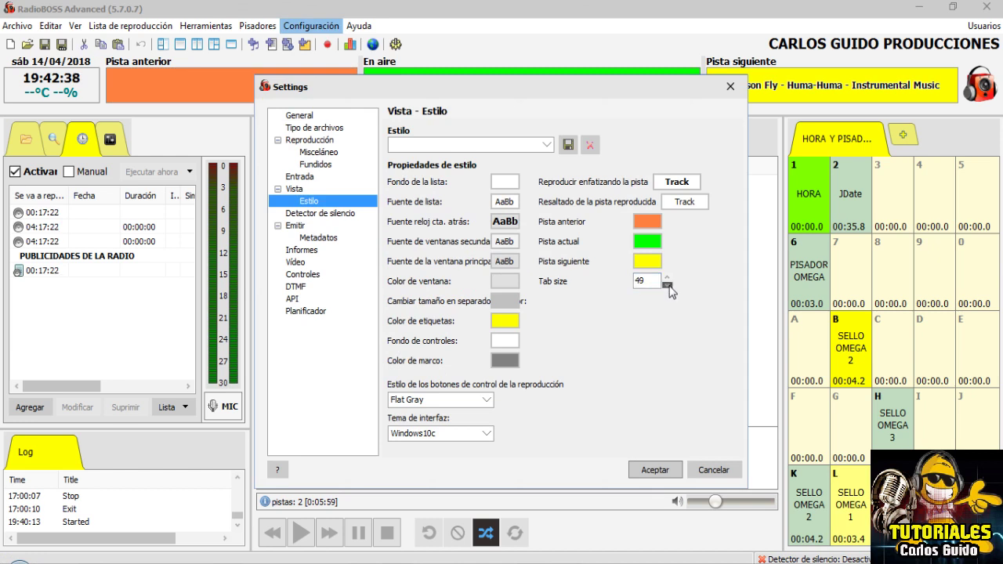
{"action": "left_click", "coordinate": [667, 286]}
{"action": "left_click", "coordinate": [667, 285]}
{"action": "left_click", "coordinate": [655, 470]}
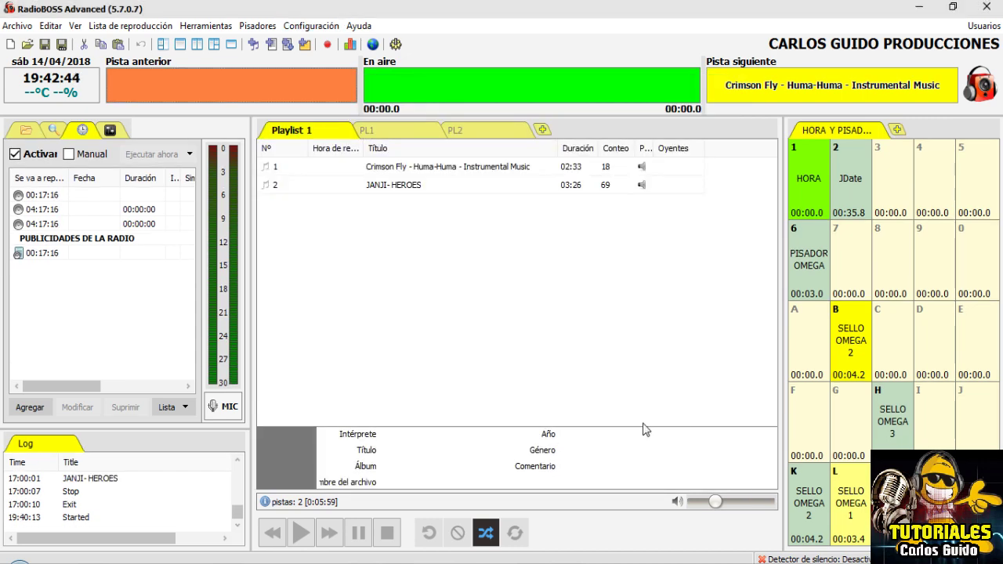
- Switch through the playlists to examine the smaller tabs, ending on Playlist 1
{"action": "left_click", "coordinate": [369, 132]}
{"action": "left_click", "coordinate": [490, 130]}
{"action": "left_click", "coordinate": [375, 130]}
{"action": "left_click", "coordinate": [305, 133]}
- Raise the Tab size back to 50 in the style preferences and apply it
{"action": "left_click", "coordinate": [312, 25]}
{"action": "left_click", "coordinate": [327, 228]}
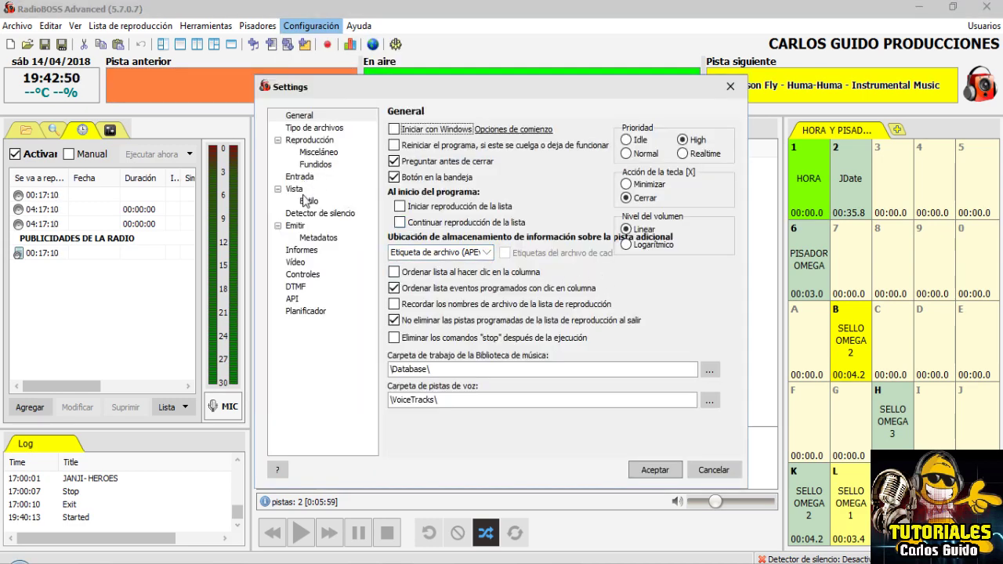
{"action": "left_click", "coordinate": [308, 201]}
{"action": "left_click_drag", "start_coordinate": [668, 278], "coordinate": [668, 279]}
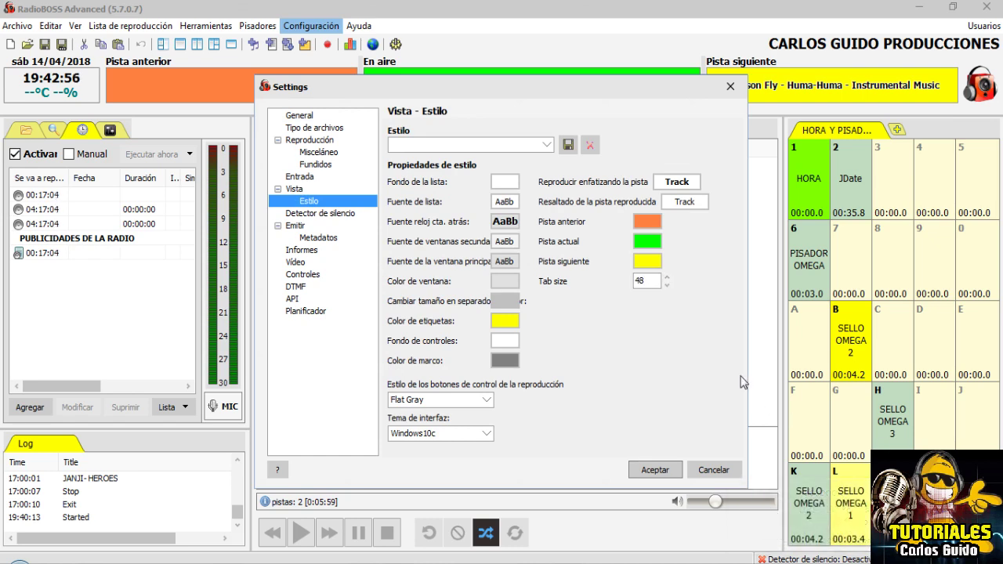
{"action": "left_click", "coordinate": [668, 278]}
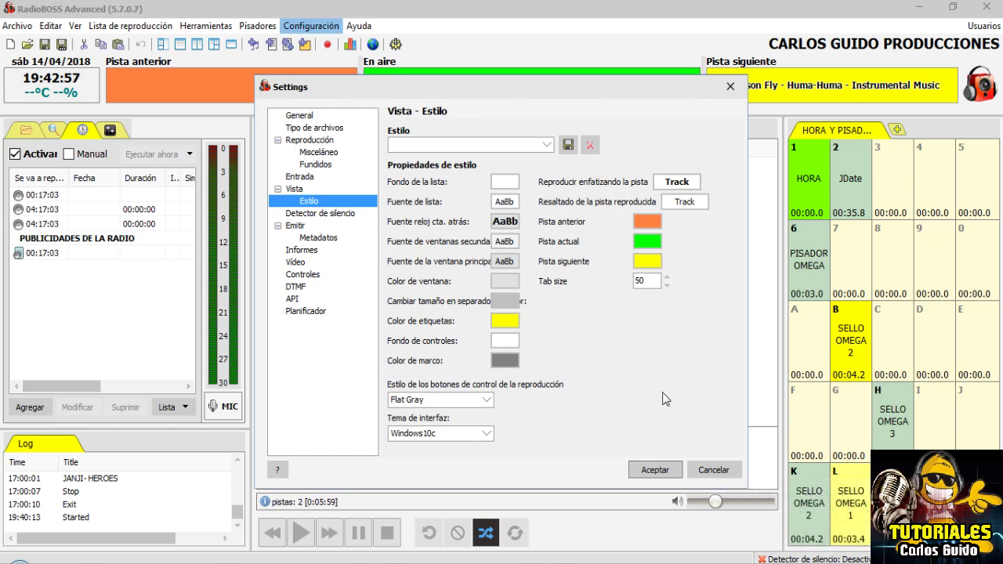
{"action": "left_click", "coordinate": [654, 469]}
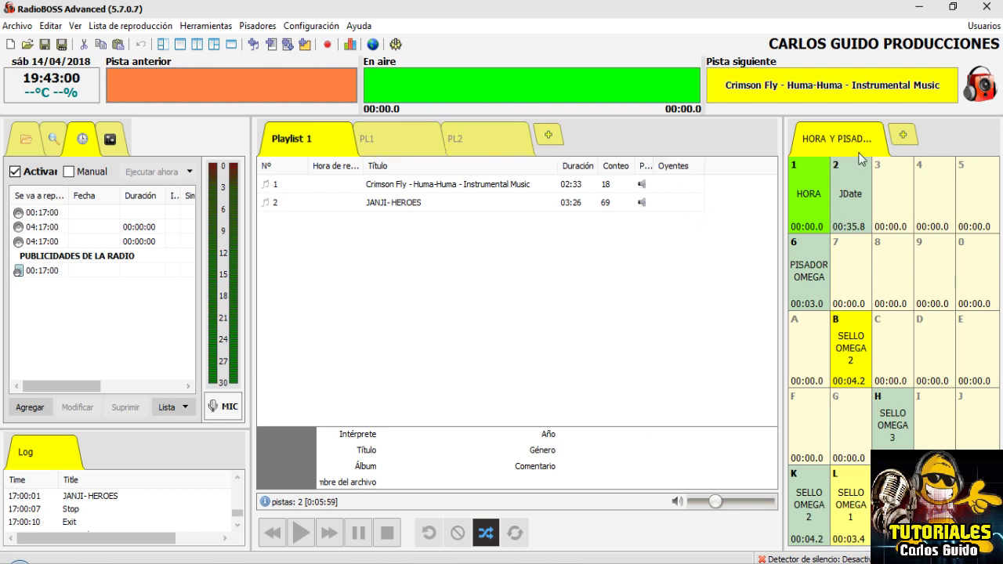
- Close the open Google Chrome window
{"action": "right_click", "coordinate": [375, 561]}
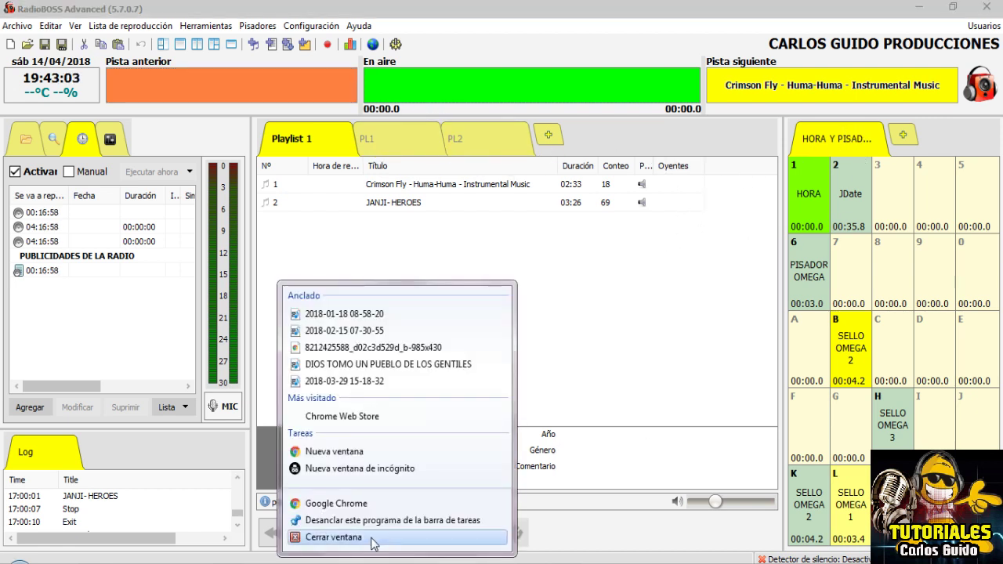
{"action": "left_click", "coordinate": [337, 538]}
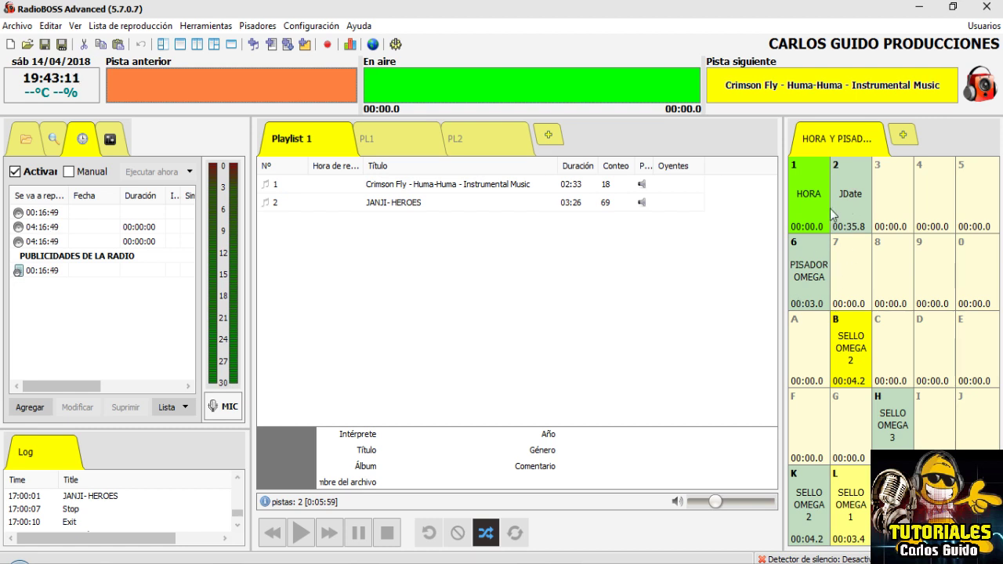
- Resize the cart wall grid to 3 columns and 3 rows, and widen its pane slightly
{"action": "right_click", "coordinate": [826, 146]}
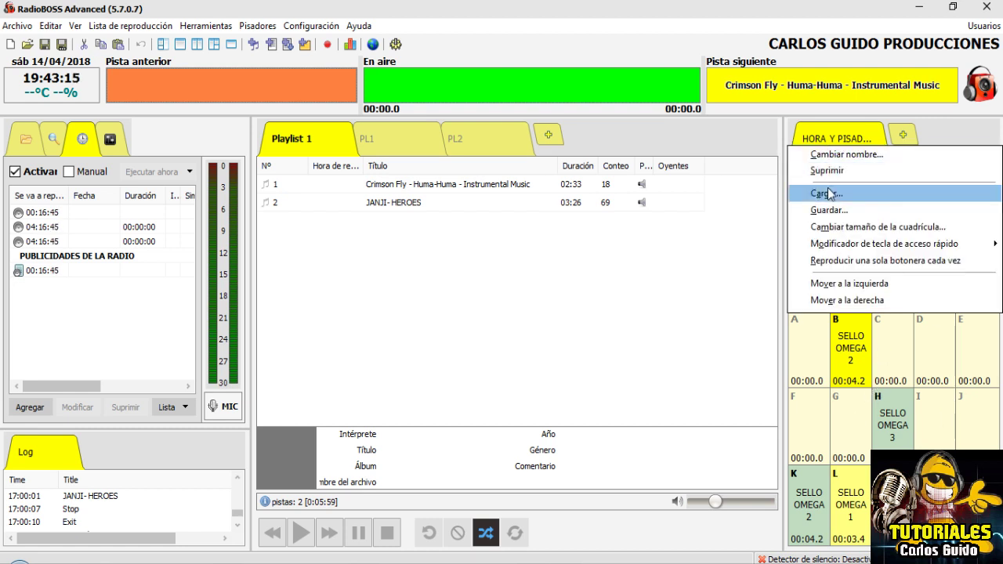
{"action": "left_click", "coordinate": [850, 228]}
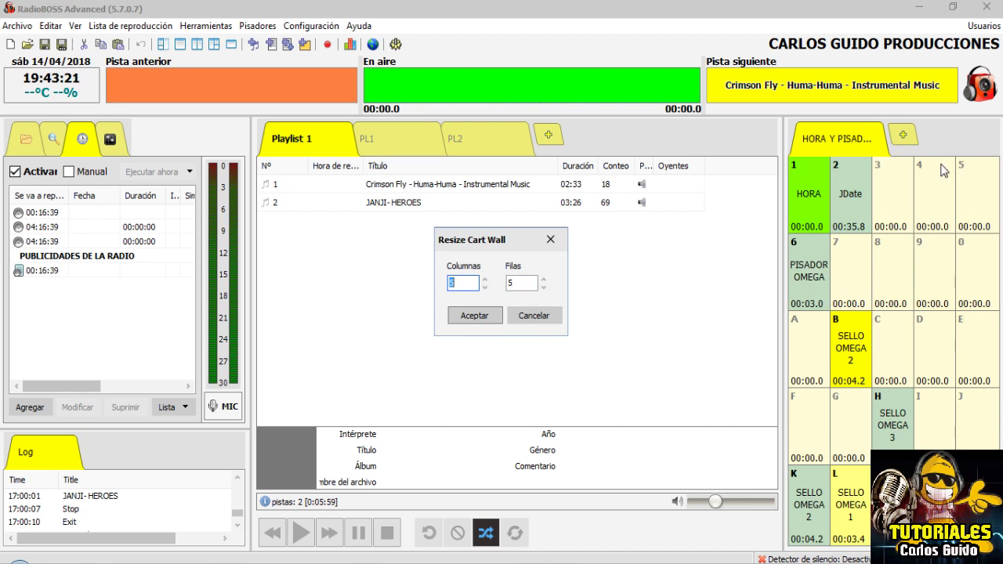
{"action": "left_click", "coordinate": [485, 288]}
{"action": "left_click", "coordinate": [486, 287]}
{"action": "left_click", "coordinate": [544, 288]}
{"action": "left_click", "coordinate": [470, 319]}
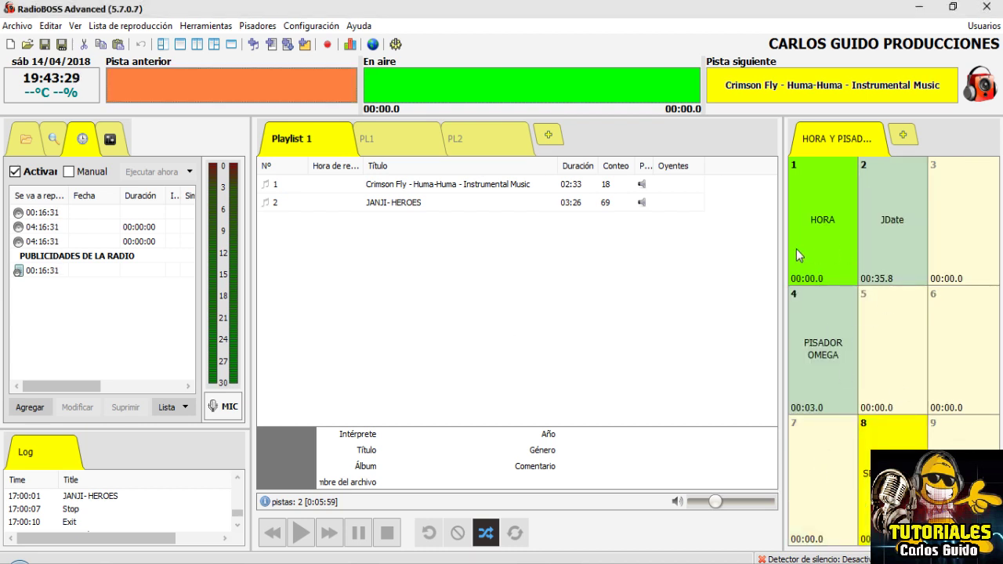
{"action": "left_click_drag", "start_coordinate": [782, 249], "coordinate": [770, 249]}
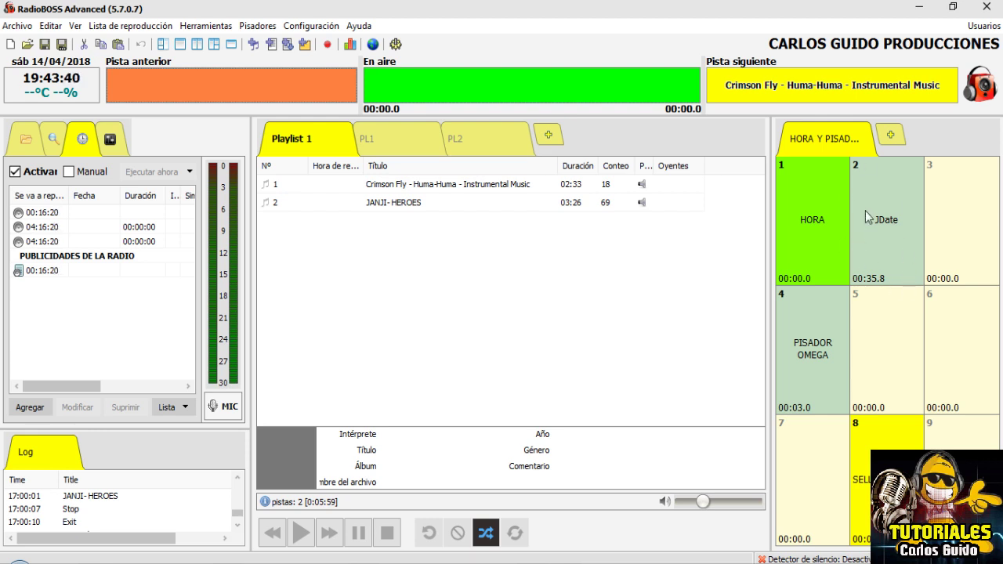
- Change the PISADOR OMEGA cart's colour to blue
{"action": "right_click", "coordinate": [808, 311]}
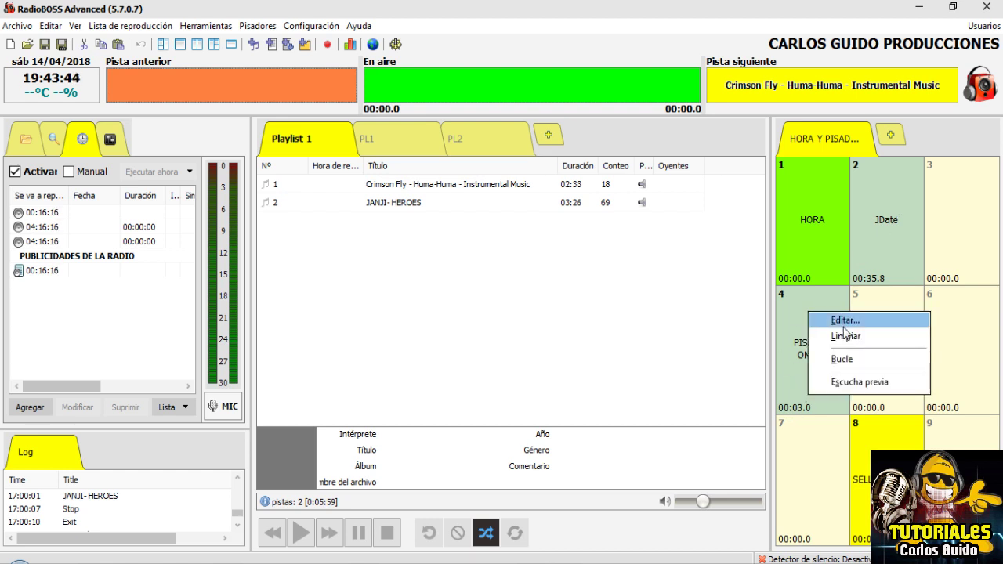
{"action": "left_click", "coordinate": [845, 323]}
{"action": "left_click", "coordinate": [827, 391]}
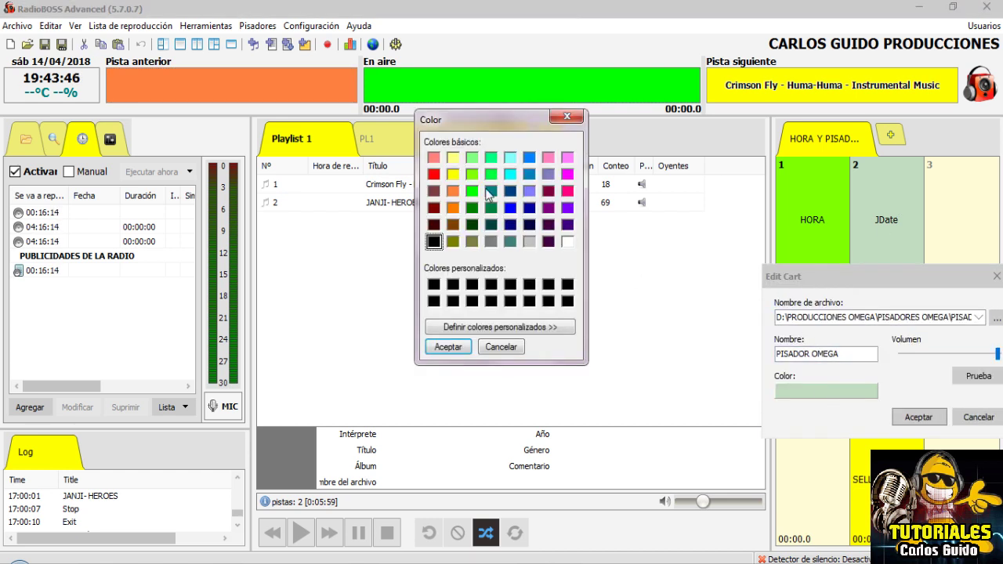
{"action": "left_click", "coordinate": [455, 174]}
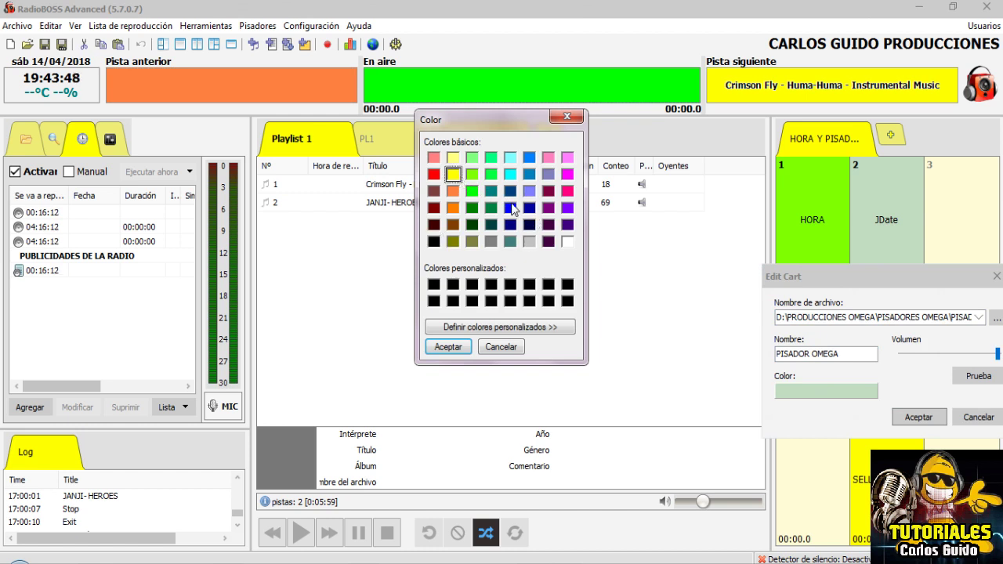
{"action": "left_click", "coordinate": [511, 208]}
{"action": "left_click", "coordinate": [449, 346]}
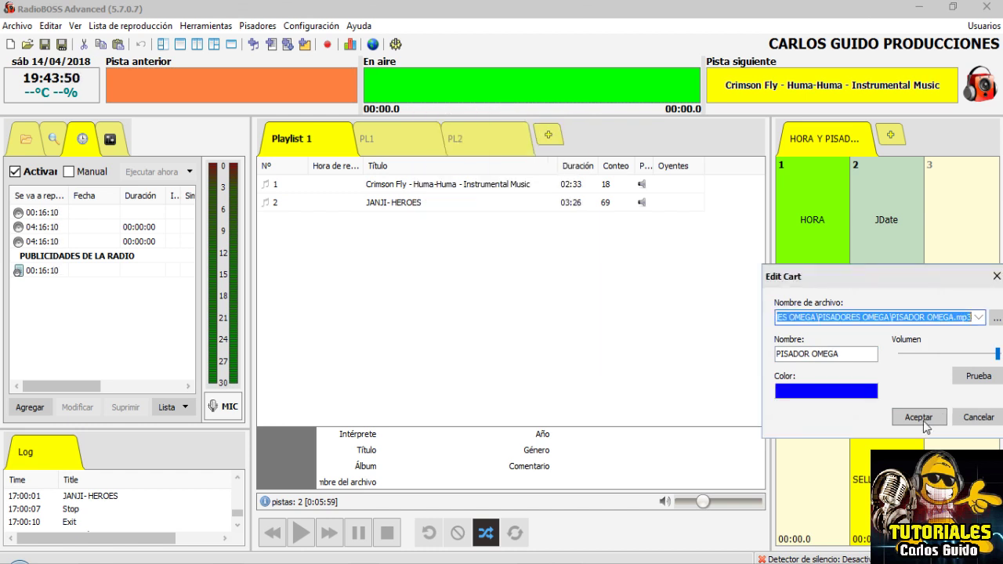
{"action": "left_click", "coordinate": [919, 418]}
- Change the JDate cart's colour to bright pink
{"action": "right_click", "coordinate": [910, 232]}
{"action": "left_click", "coordinate": [919, 241]}
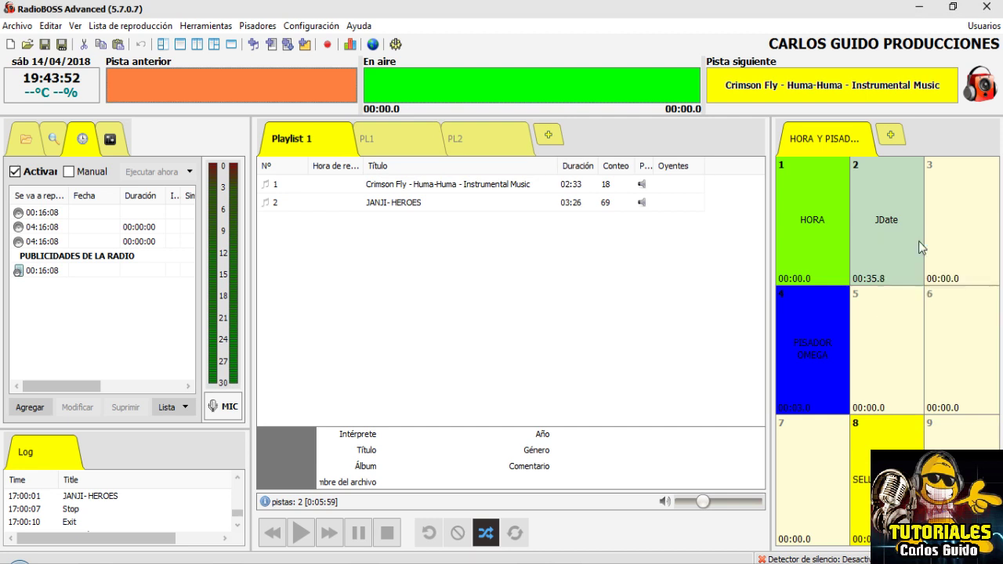
{"action": "left_click", "coordinate": [837, 390]}
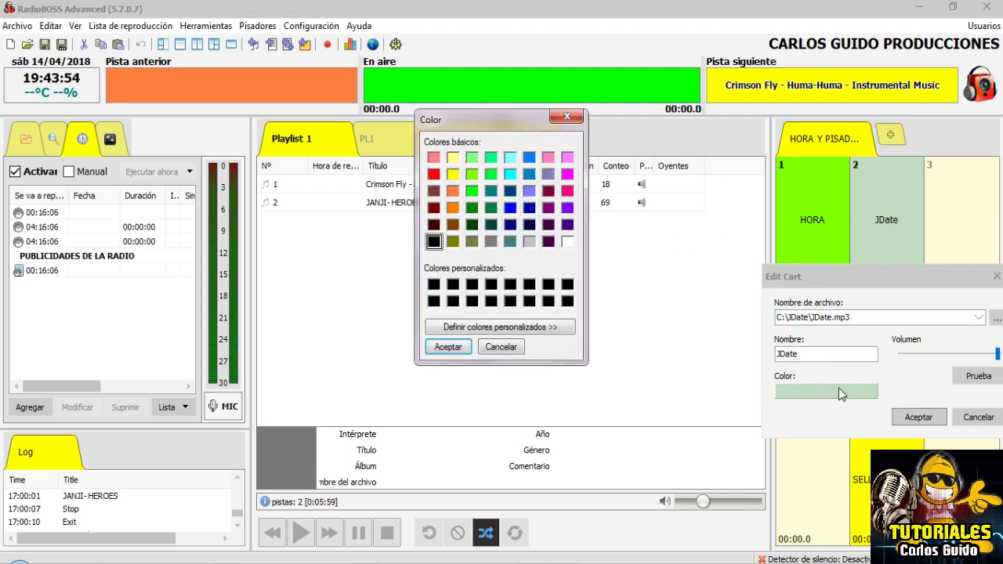
{"action": "left_click", "coordinate": [566, 192]}
{"action": "left_click", "coordinate": [449, 347]}
{"action": "left_click", "coordinate": [919, 417]}
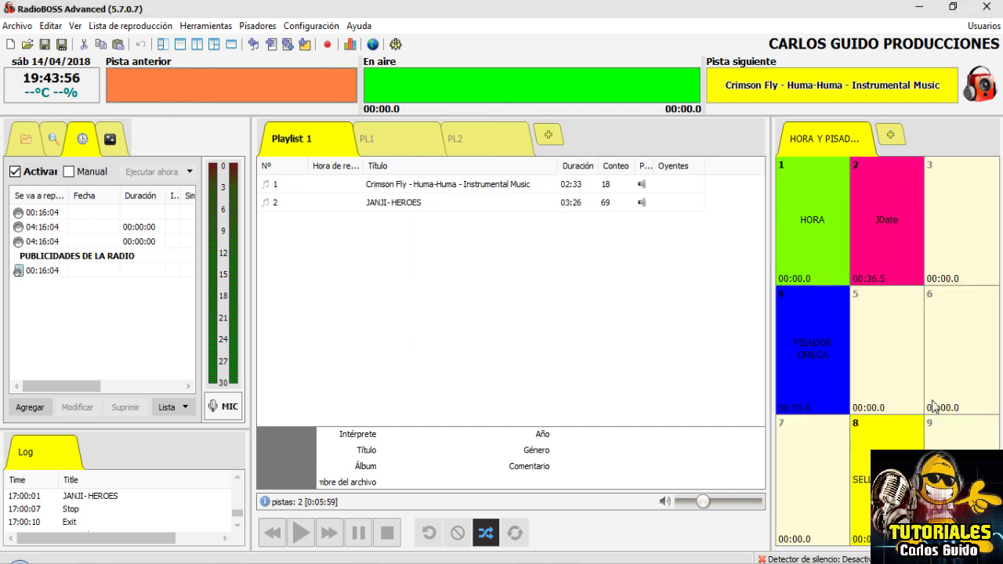